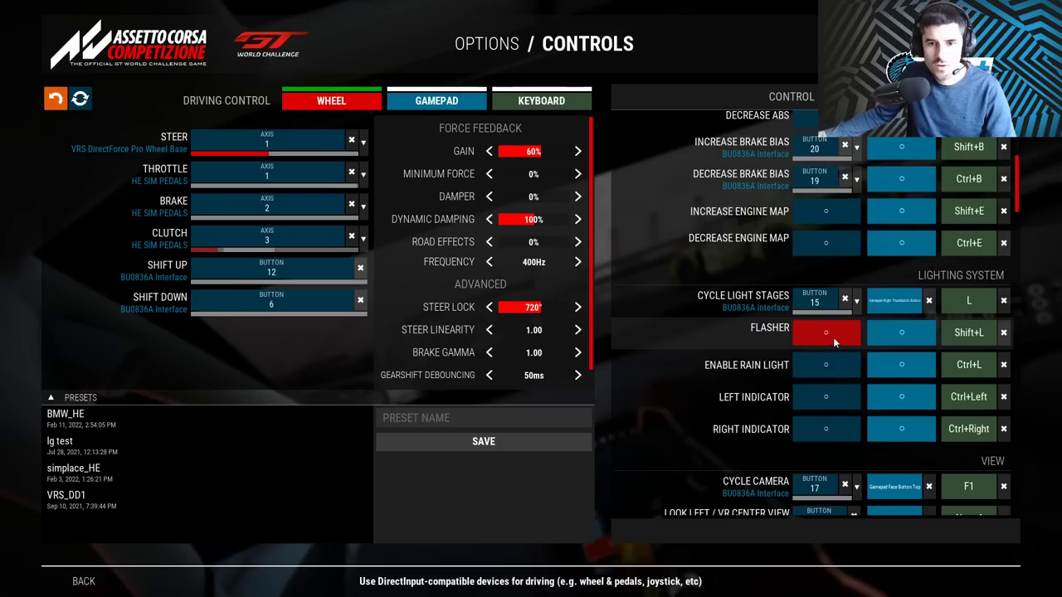
Step: Bind the Flasher to wheel button 4 and enable Extended Input for that binding
{"action": "left_click", "coordinate": [843, 339]}
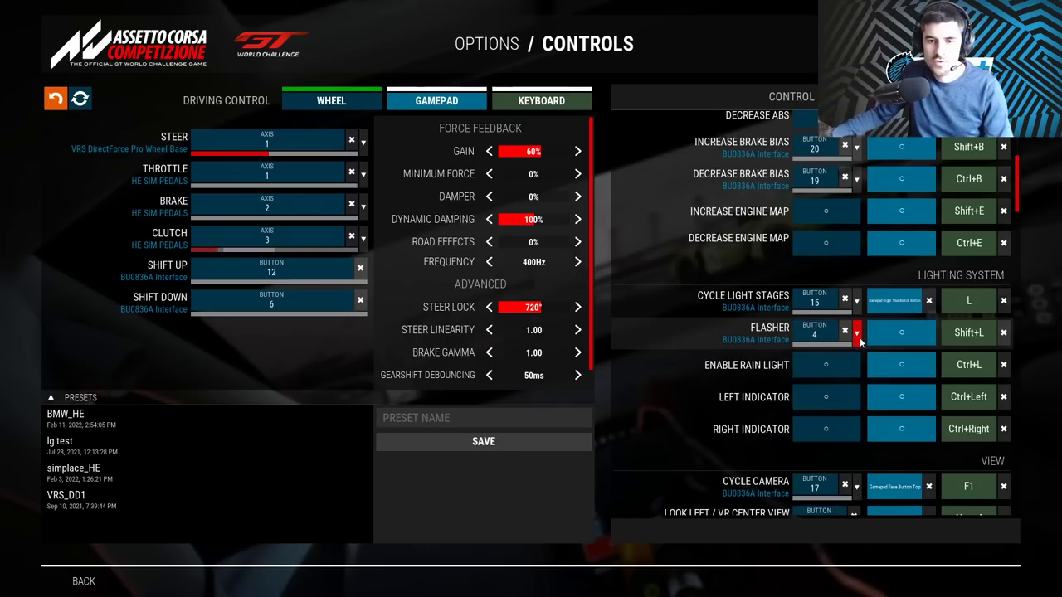
{"action": "left_click", "coordinate": [857, 335]}
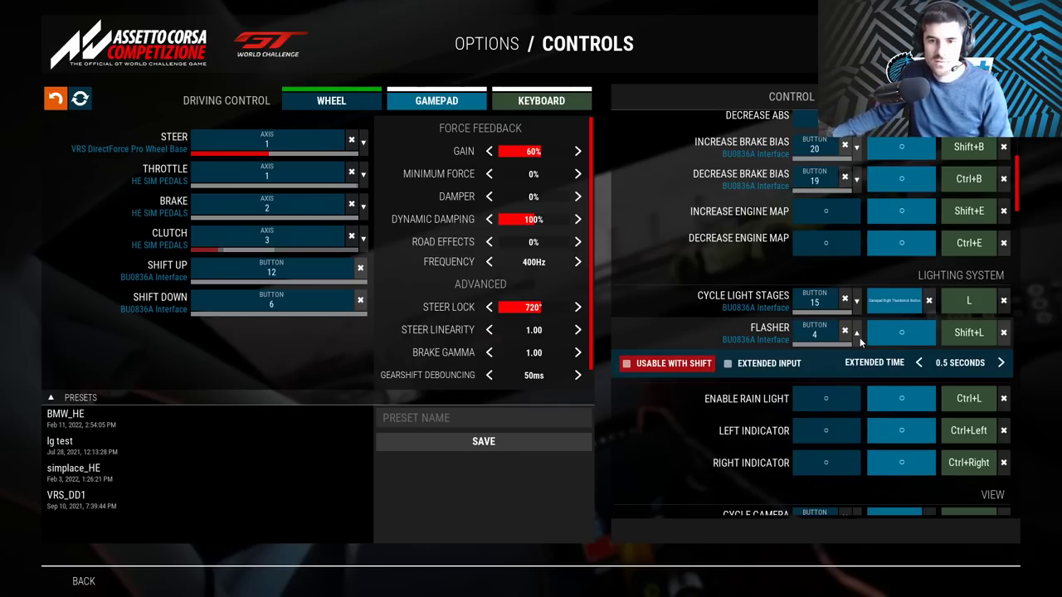
{"action": "left_click", "coordinate": [747, 370]}
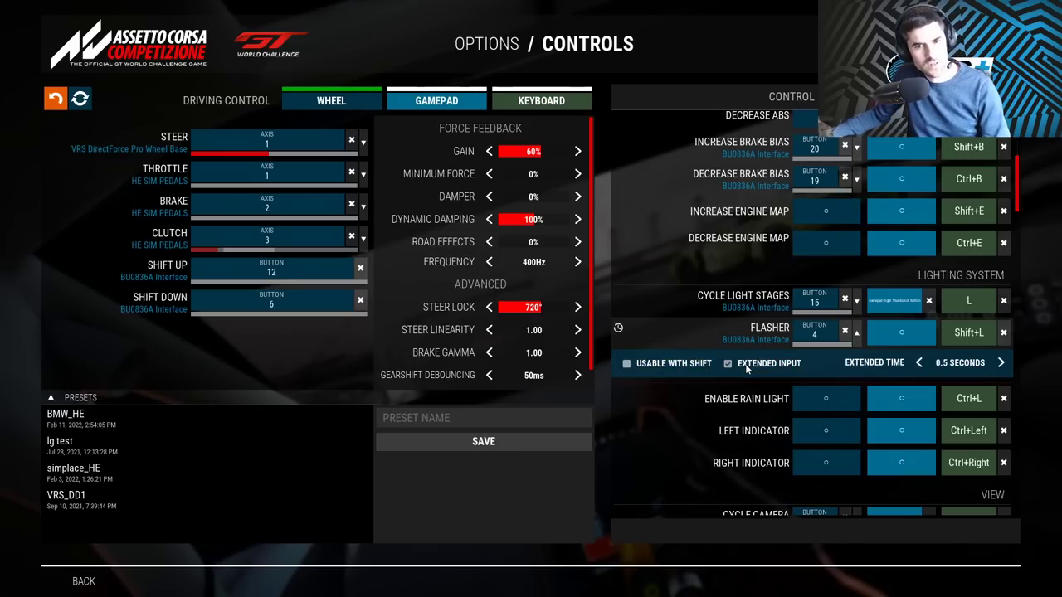
Step: Try to lower the Flasher binding's extended time below 0.5 seconds
{"action": "left_click", "coordinate": [919, 365]}
{"action": "left_click", "coordinate": [919, 365]}
{"action": "left_click", "coordinate": [918, 365]}
{"action": "left_click", "coordinate": [918, 365]}
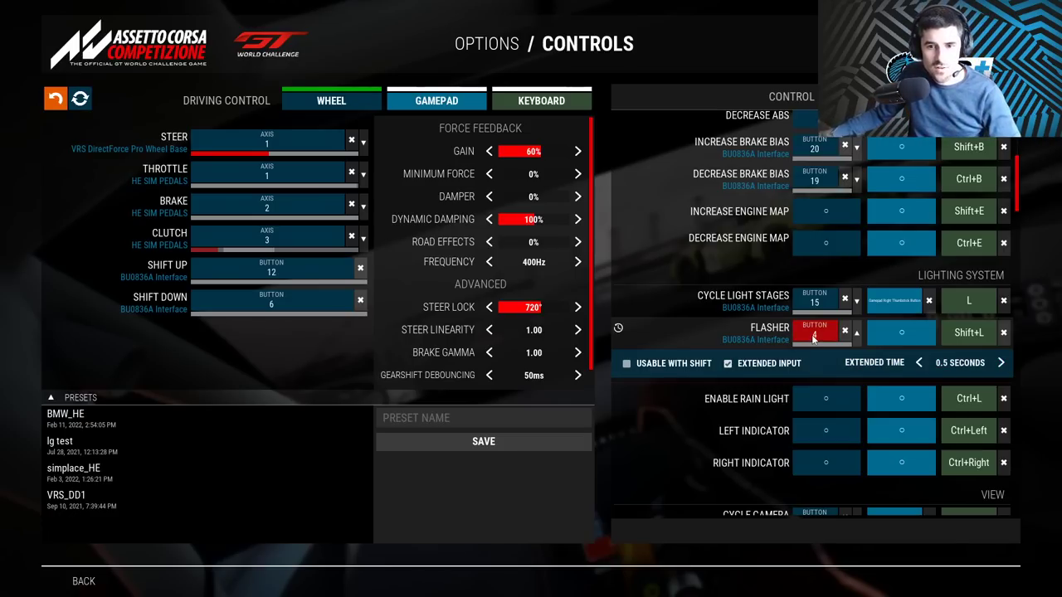
Step: Bind Enable Rain Light to wheel button 4 as well and compare its Extended Input option with the Flasher's
{"action": "left_click", "coordinate": [855, 331]}
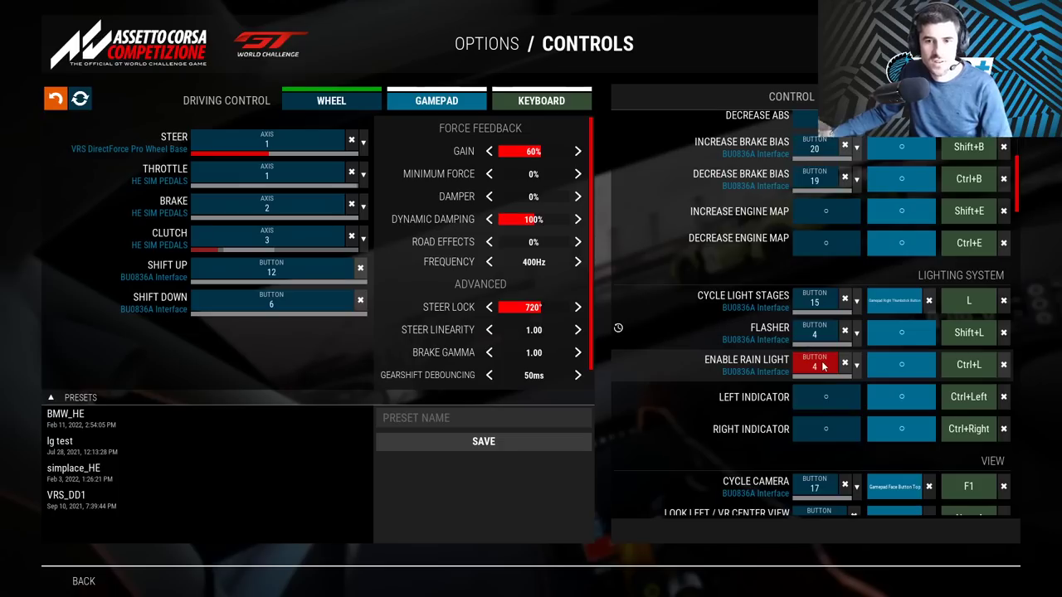
{"action": "left_click", "coordinate": [857, 334]}
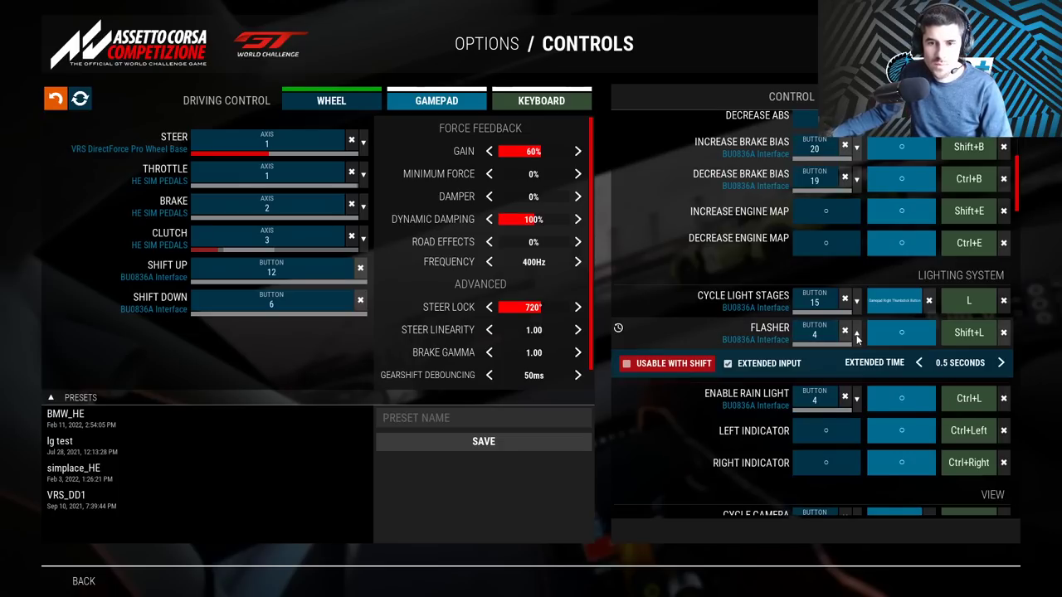
{"action": "left_click", "coordinate": [858, 337]}
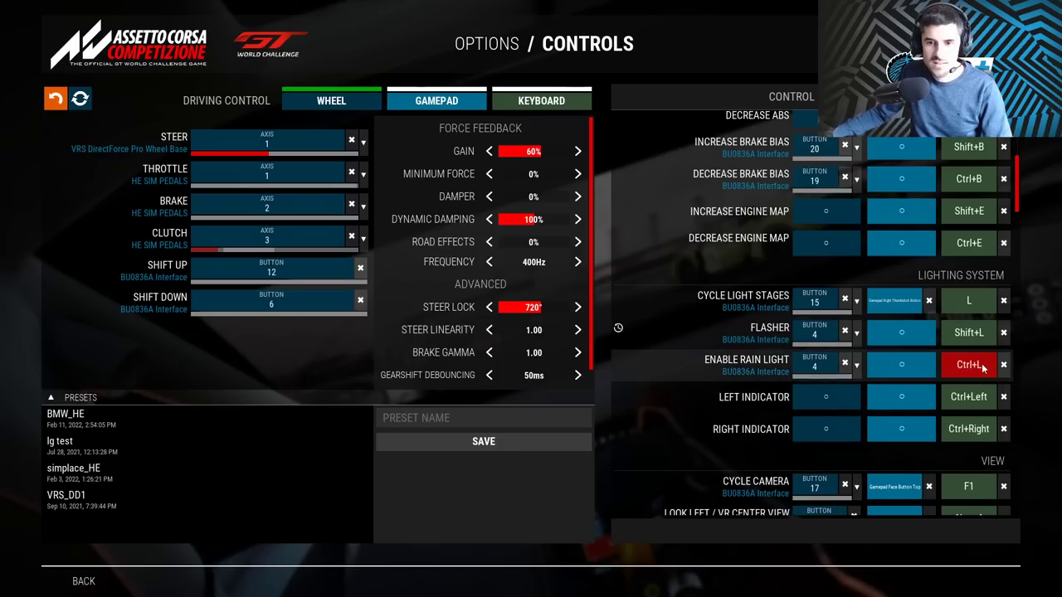
{"action": "left_click", "coordinate": [857, 334]}
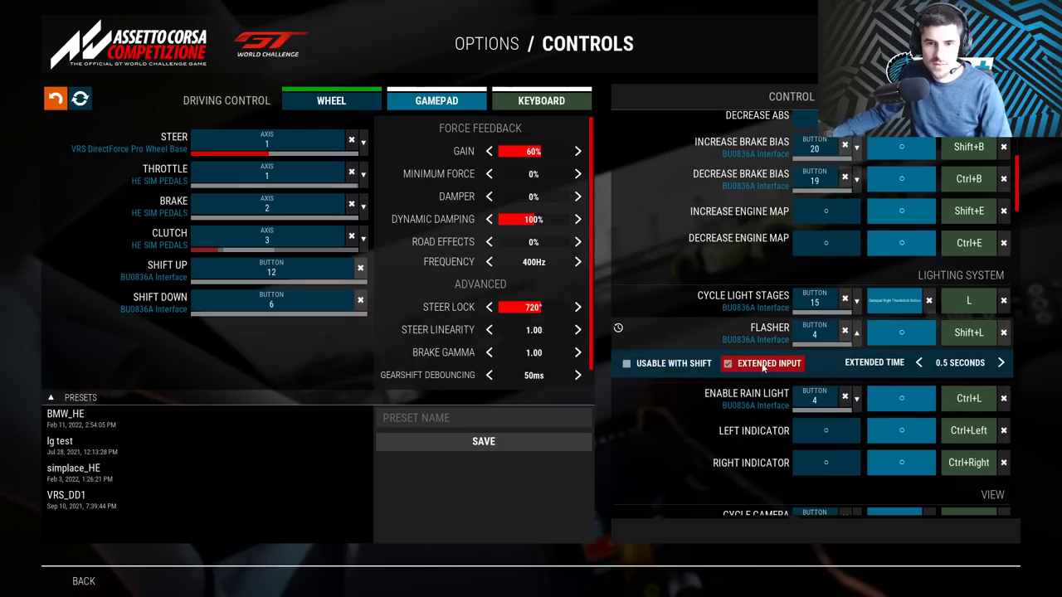
{"action": "left_click", "coordinate": [856, 338]}
{"action": "left_click", "coordinate": [857, 365]}
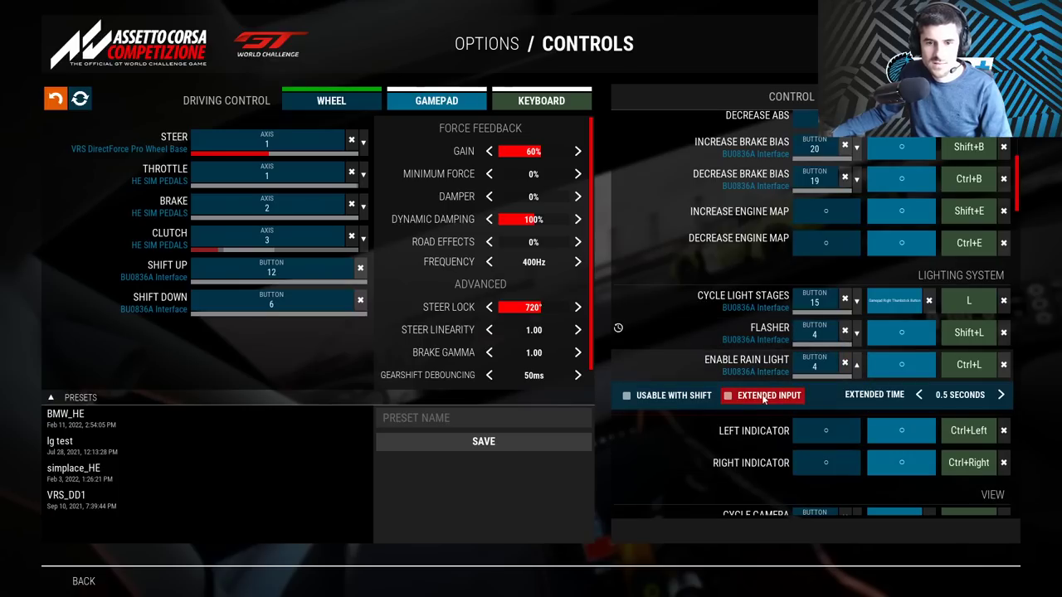
{"action": "left_click", "coordinate": [858, 370]}
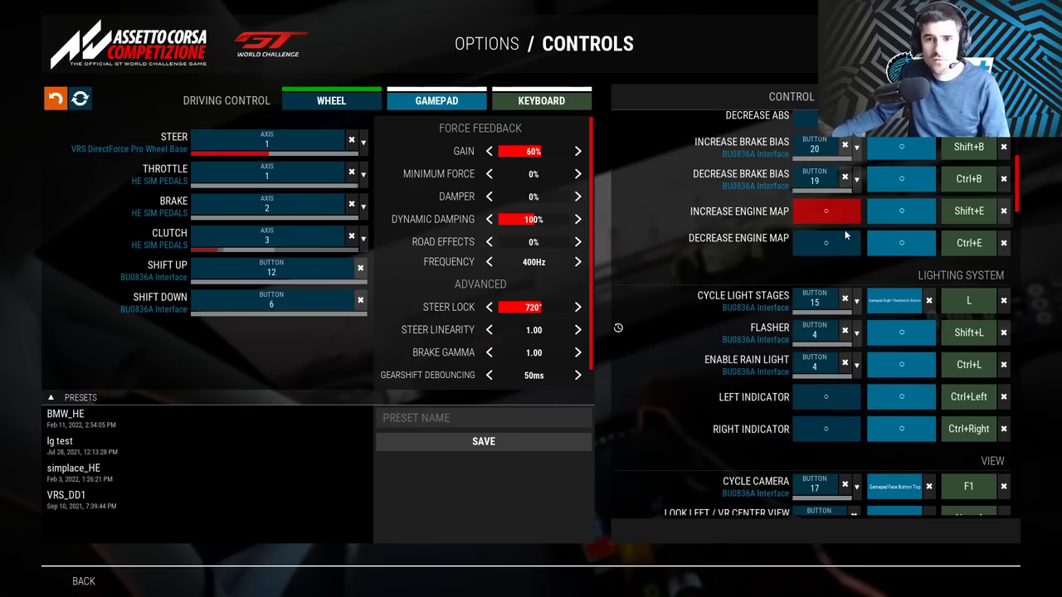
Step: Look through the control bindings from the ignition down to the HUD MFD commands and return to the lighting system bindings
{"action": "scroll", "coordinate": [855, 248], "scroll_direction": "up", "scroll_amount": 10}
{"action": "scroll", "coordinate": [856, 240], "scroll_direction": "up", "scroll_amount": 1}
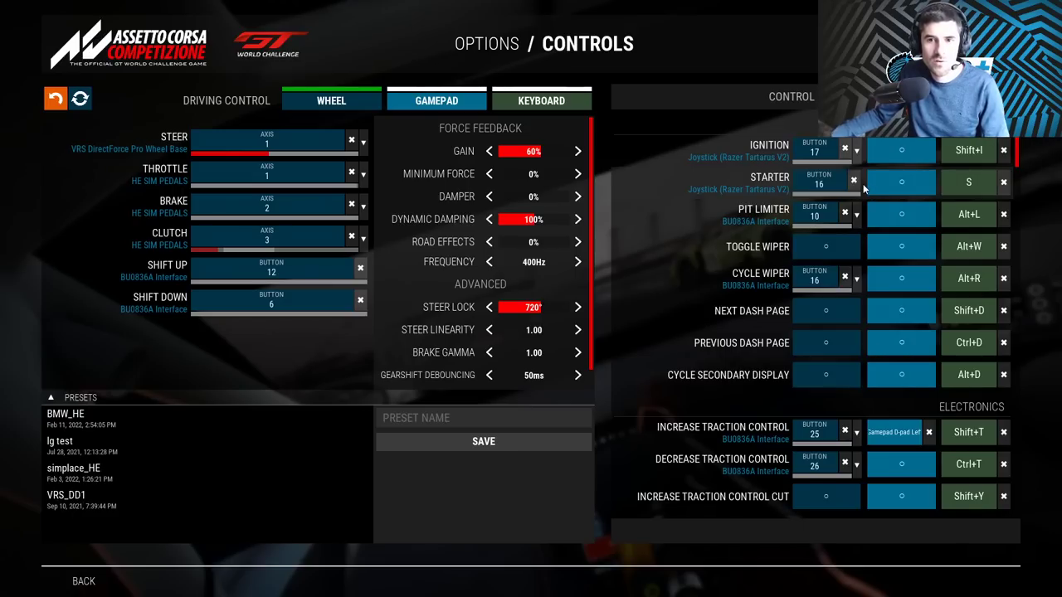
{"action": "scroll", "coordinate": [863, 189], "scroll_direction": "down", "scroll_amount": 12}
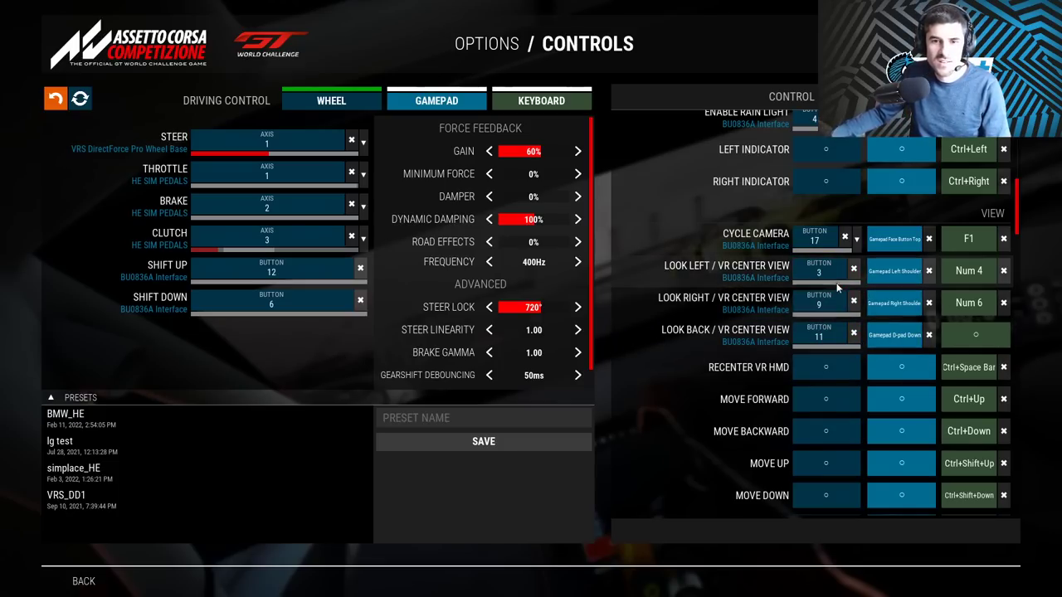
{"action": "scroll", "coordinate": [860, 299], "scroll_direction": "down", "scroll_amount": 1}
{"action": "scroll", "coordinate": [863, 304], "scroll_direction": "down", "scroll_amount": 10}
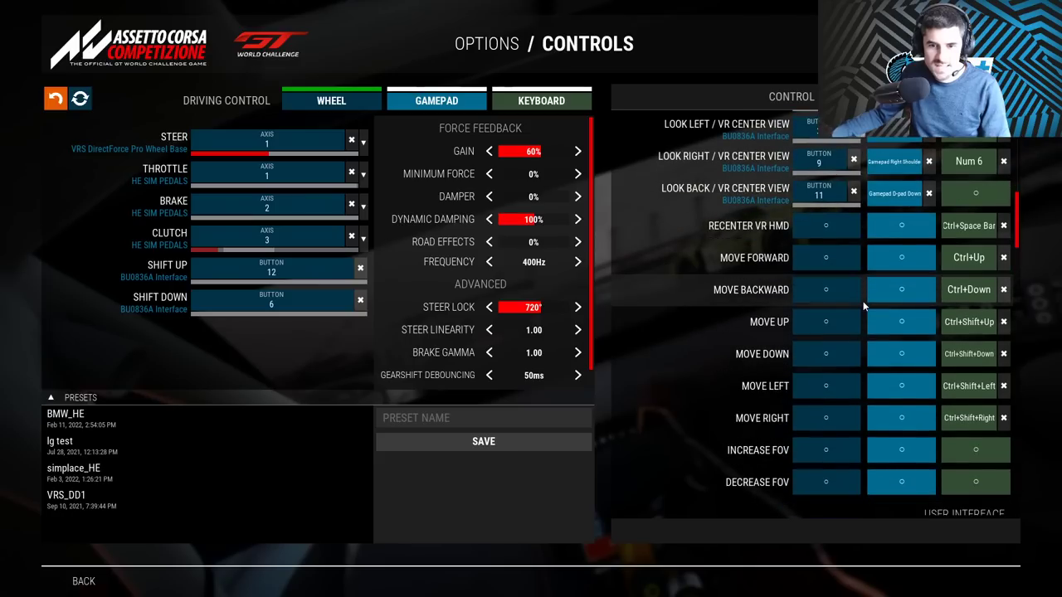
{"action": "scroll", "coordinate": [862, 307], "scroll_direction": "down", "scroll_amount": 2}
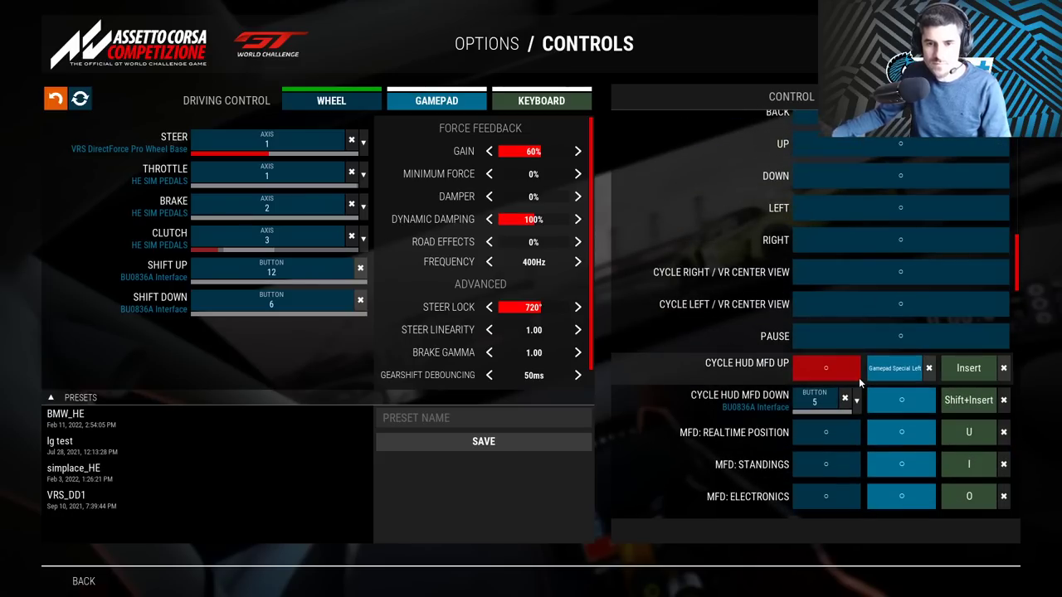
{"action": "scroll", "coordinate": [859, 380], "scroll_direction": "up", "scroll_amount": 10}
{"action": "scroll", "coordinate": [856, 371], "scroll_direction": "down", "scroll_amount": 8}
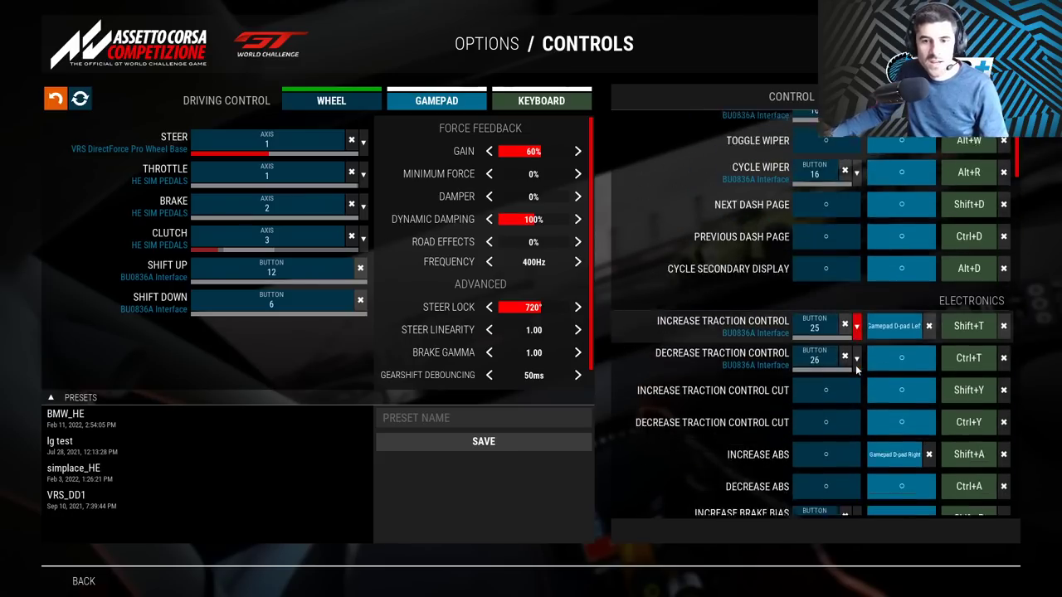
{"action": "scroll", "coordinate": [855, 365], "scroll_direction": "down", "scroll_amount": 1}
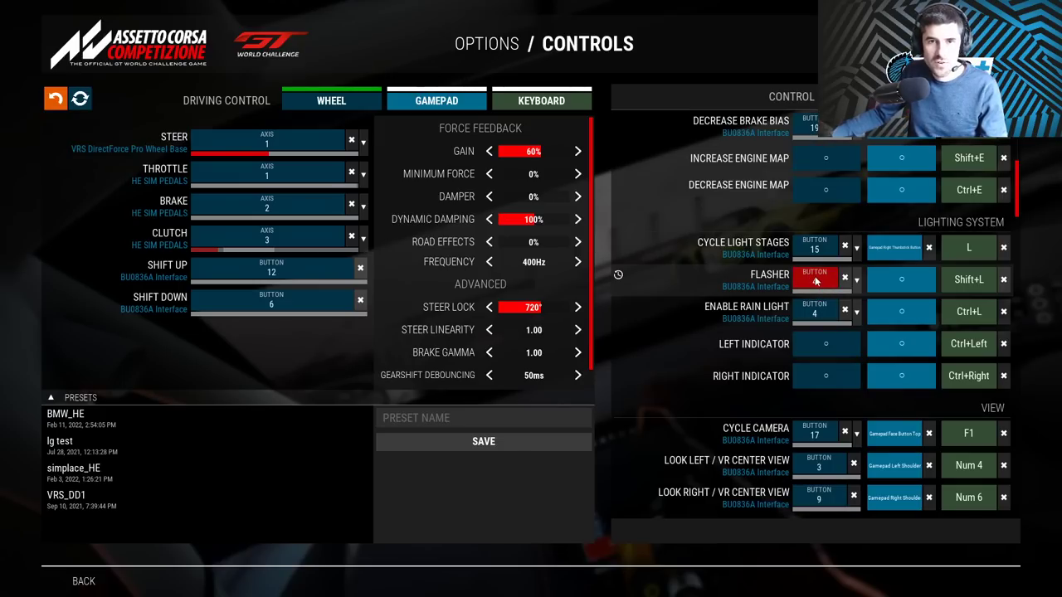
{"action": "left_click", "coordinate": [856, 280]}
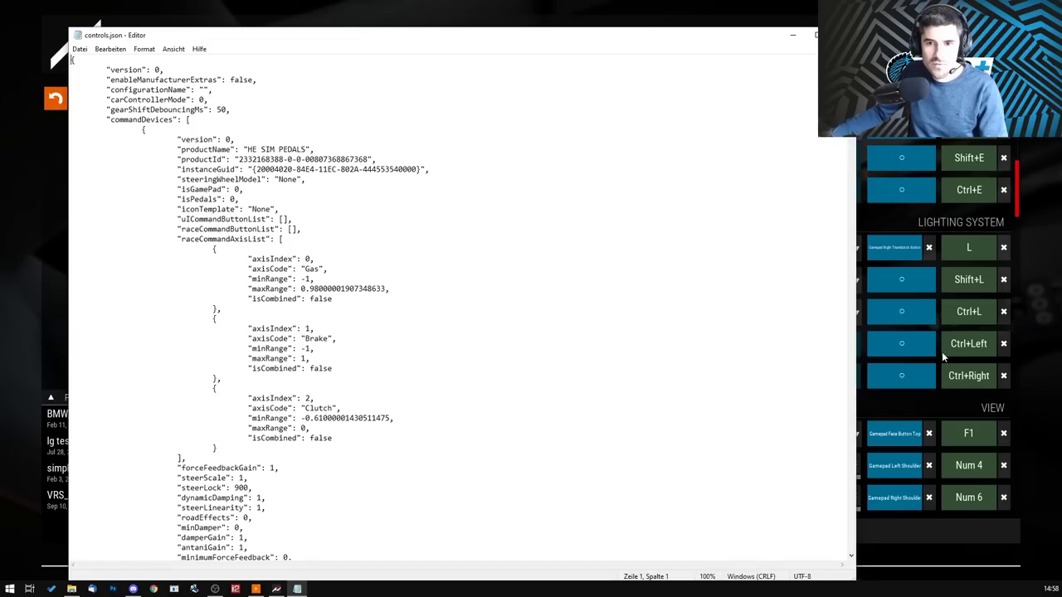
Step: Search controls.json in the text editor for "flash" and examine the EnableFlashingLights entry with its instant action and extended time
{"action": "key", "text": "ctrl+f"}
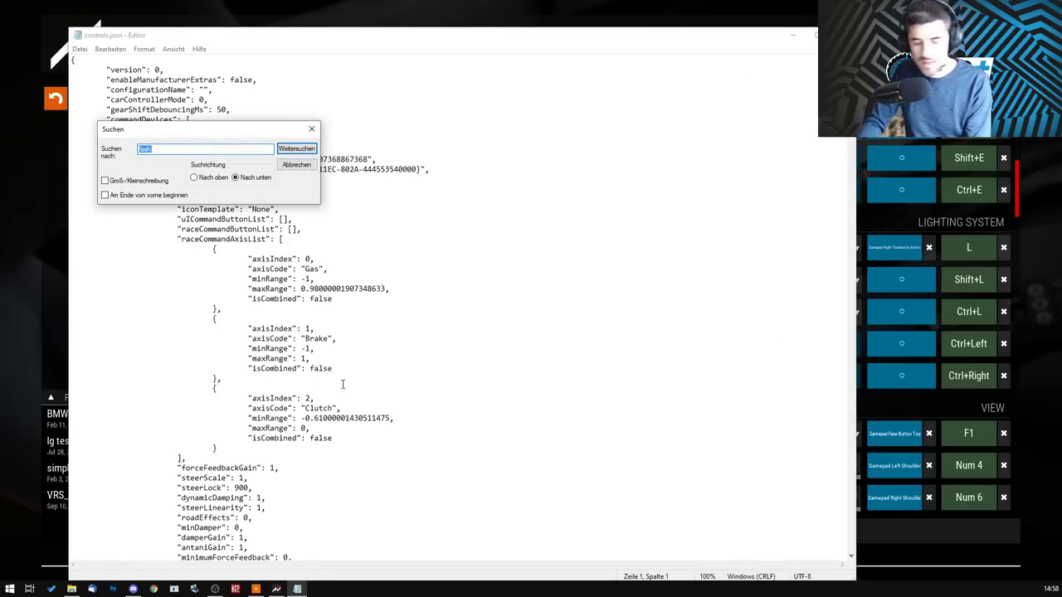
{"action": "type", "text": "flash"}
{"action": "key", "text": "Return"}
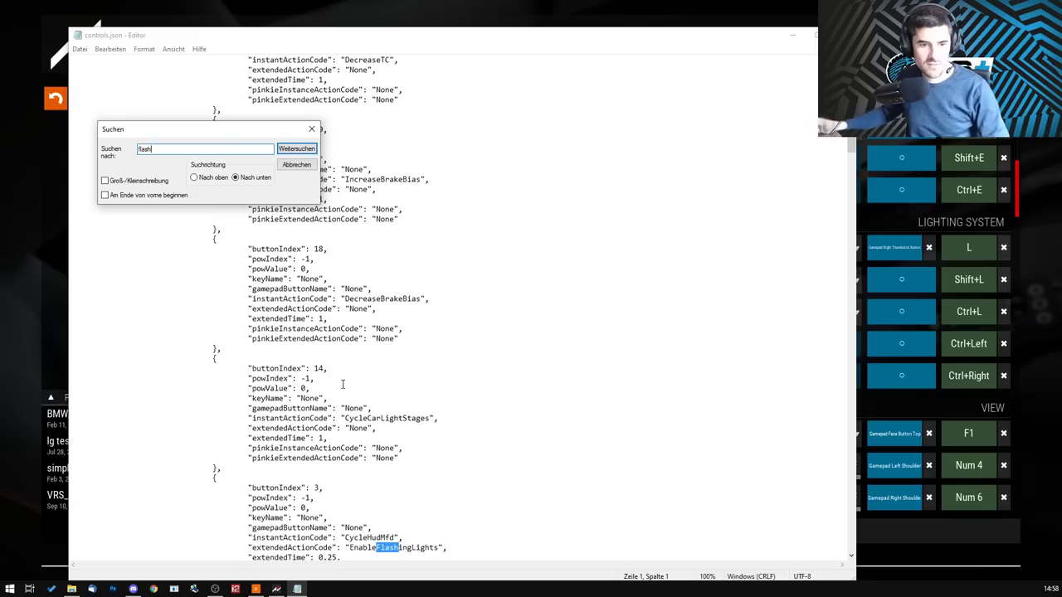
{"action": "scroll", "coordinate": [341, 384], "scroll_direction": "down", "scroll_amount": 4}
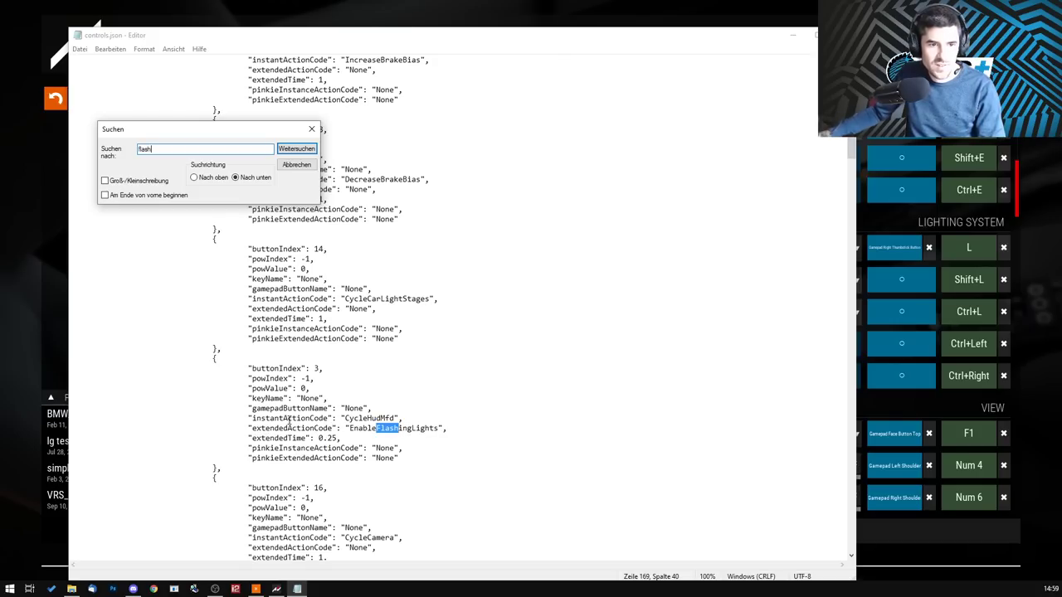
{"action": "left_click", "coordinate": [932, 320]}
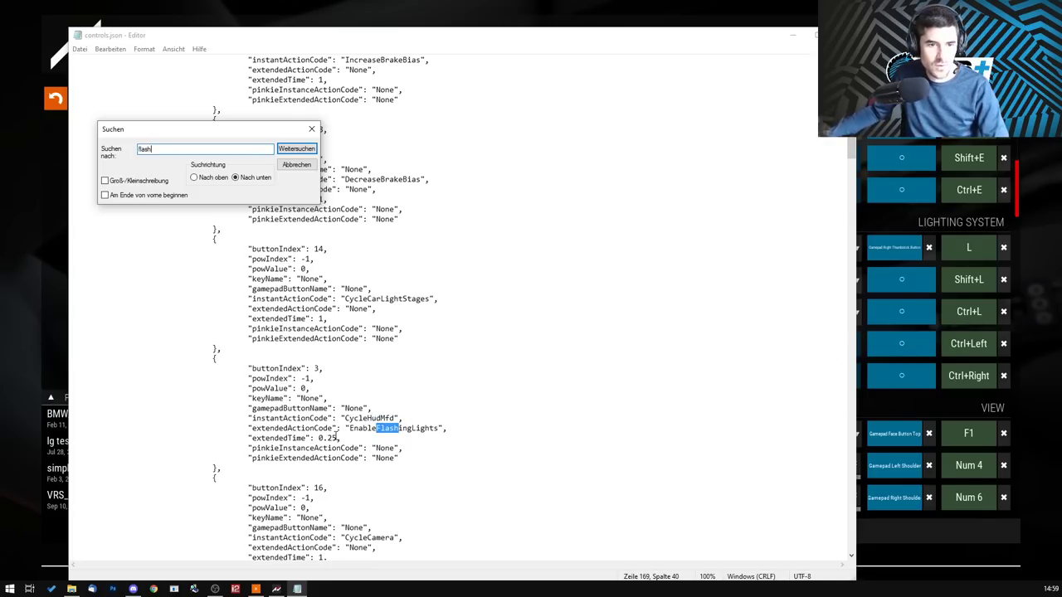
Step: Set the extendedTime of the EnableFlashingLights entry to 0.5 and change it back to 0.25
{"action": "left_click", "coordinate": [338, 437]}
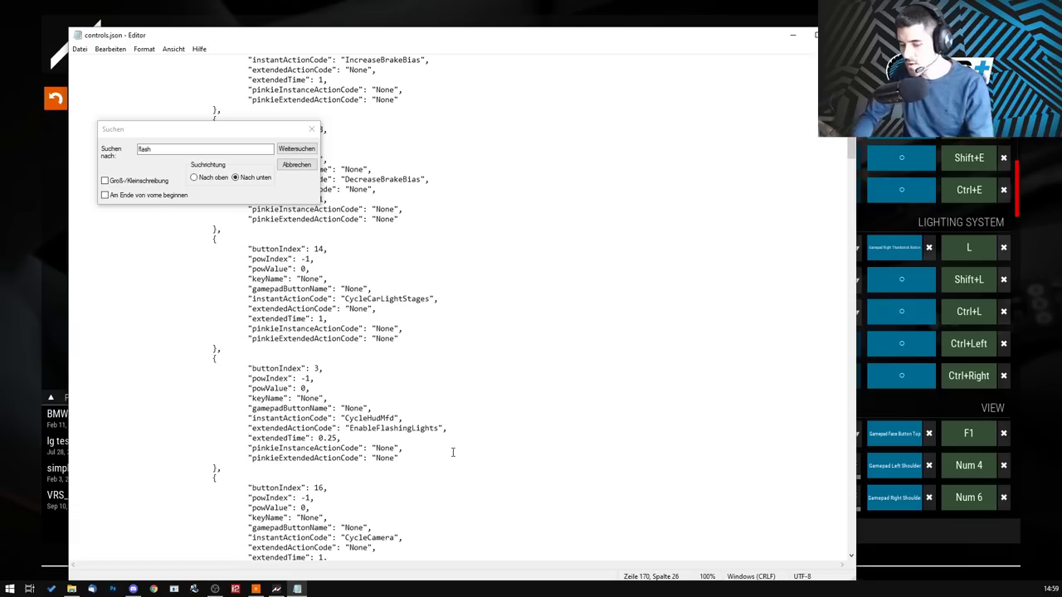
{"action": "key", "text": "BackSpace"}
{"action": "key", "text": "BackSpace"}
{"action": "type", "text": "5"}
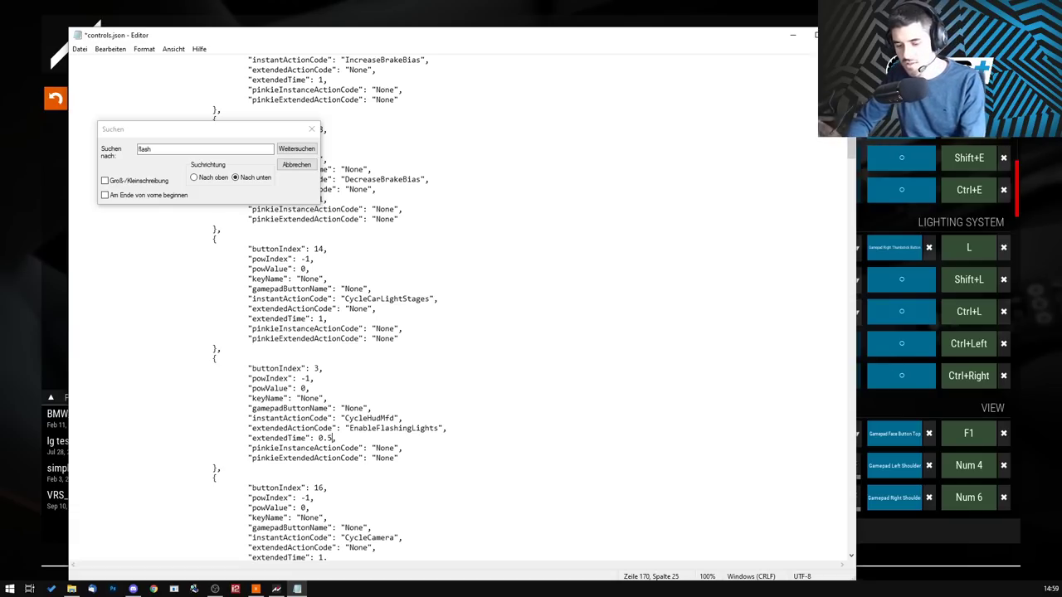
{"action": "key", "text": "BackSpace"}
{"action": "type", "text": "25"}
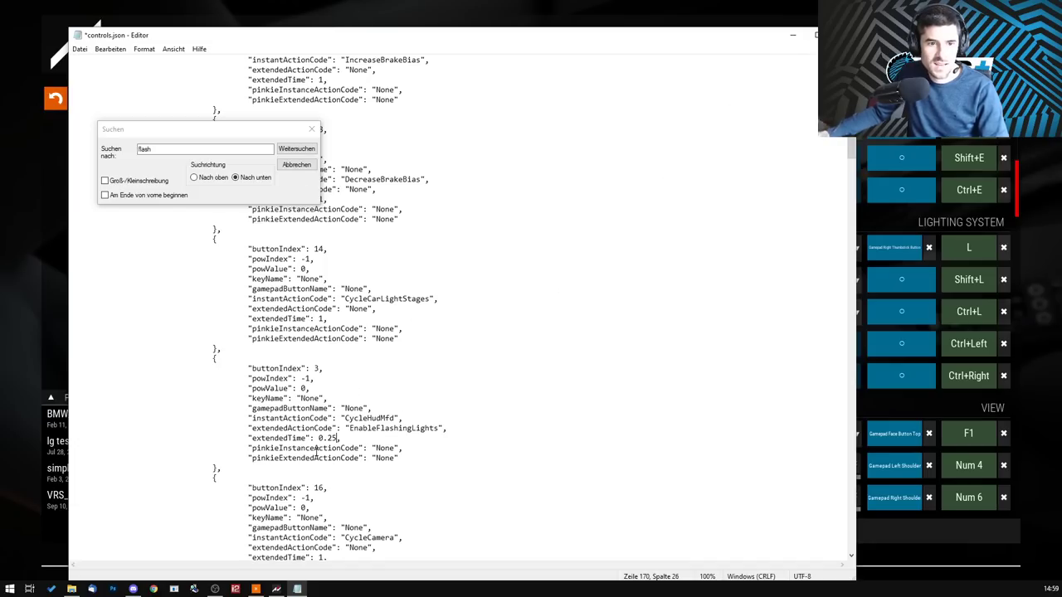
Step: Close the text editor, switch back to Assetto Corsa Competizione and check the extra options of the Enable Rain Light binding
{"action": "key", "text": "alt+F4"}
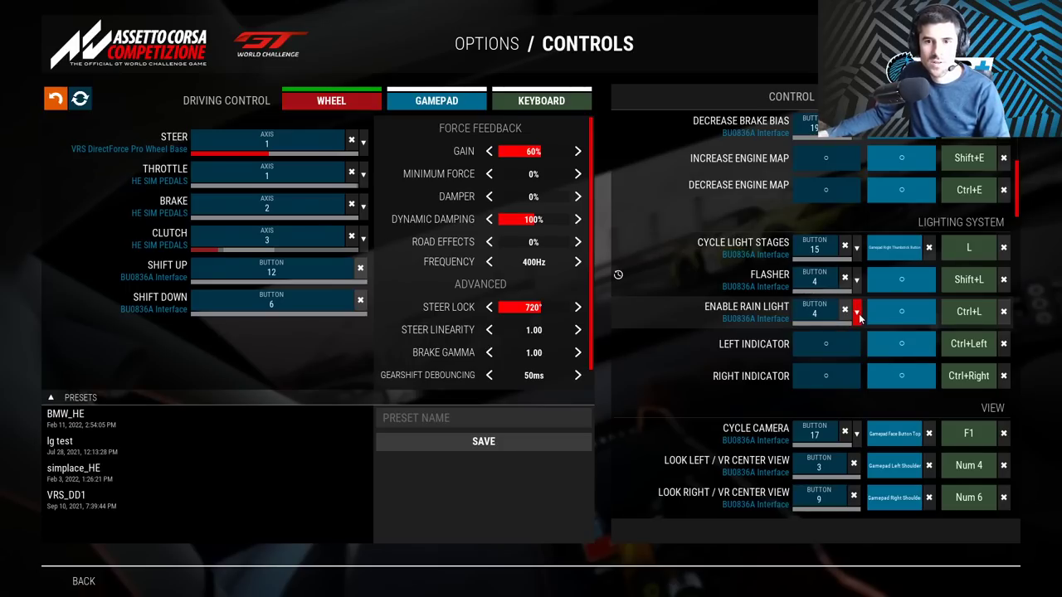
{"action": "left_click", "coordinate": [857, 312]}
{"action": "left_click", "coordinate": [857, 312]}
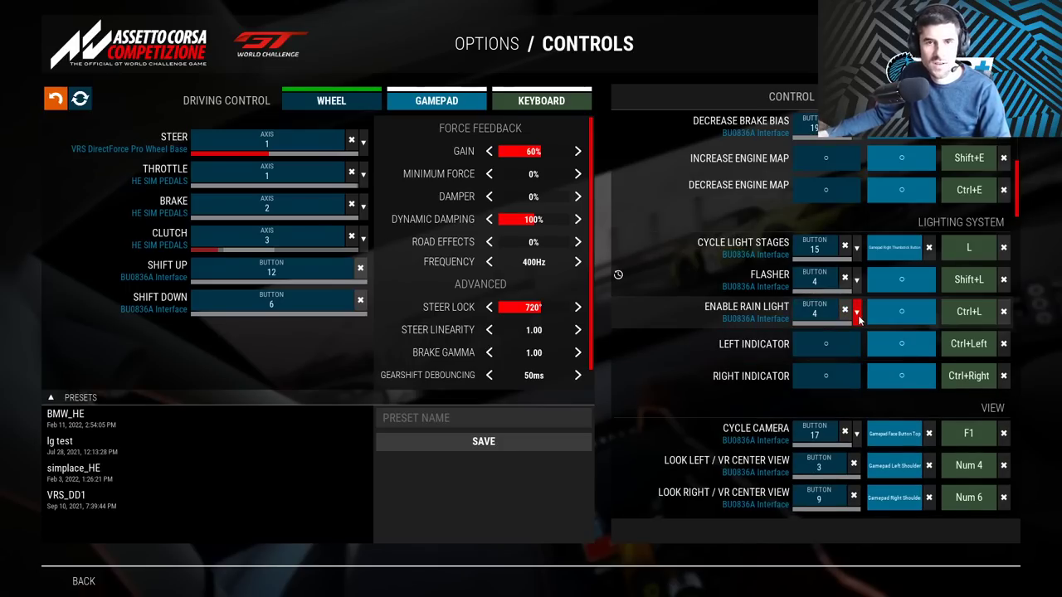